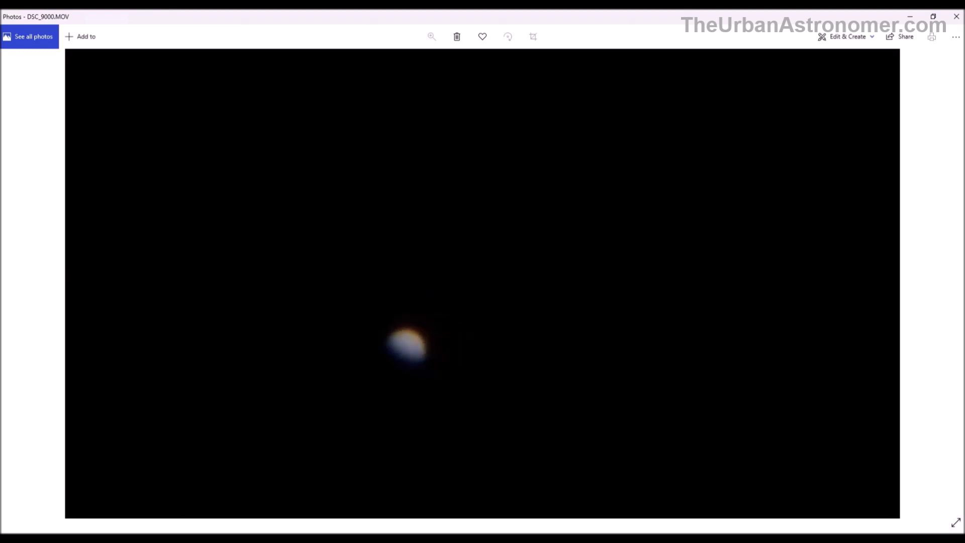
Play back the raw DSC_9000.MOV Venus clip in Windows Photos to inspect the footage
mouse_move(350, 354)
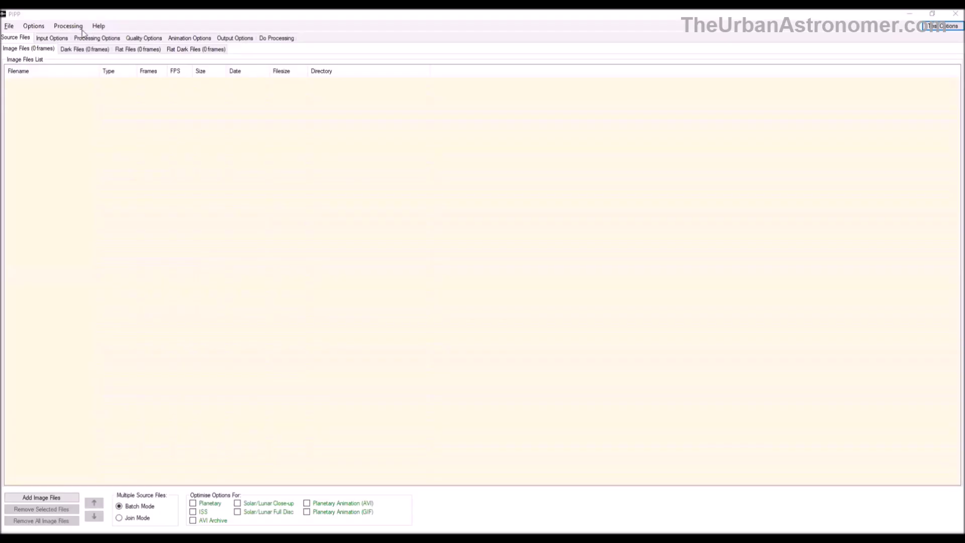
Check PIPP's version information under Help > About, then close it
left_click(99, 26)
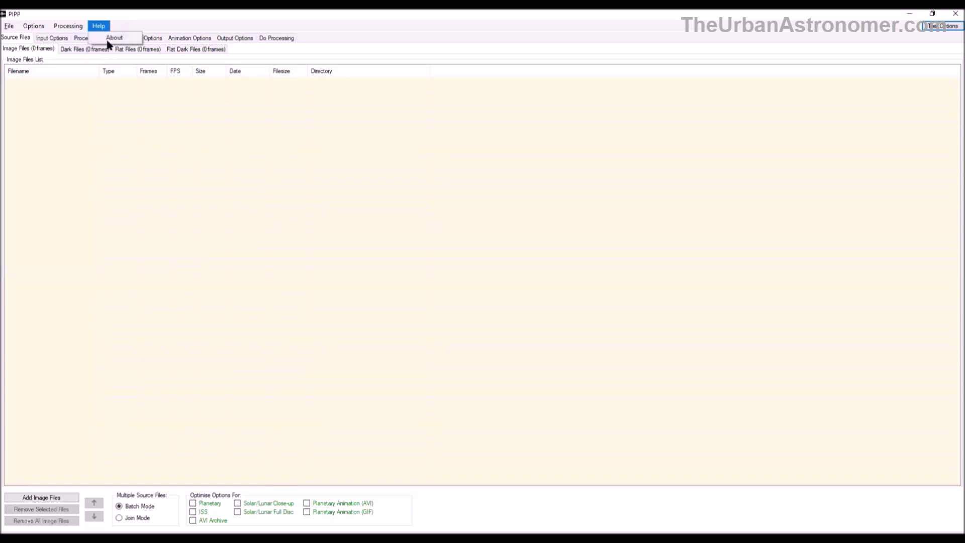
left_click(108, 39)
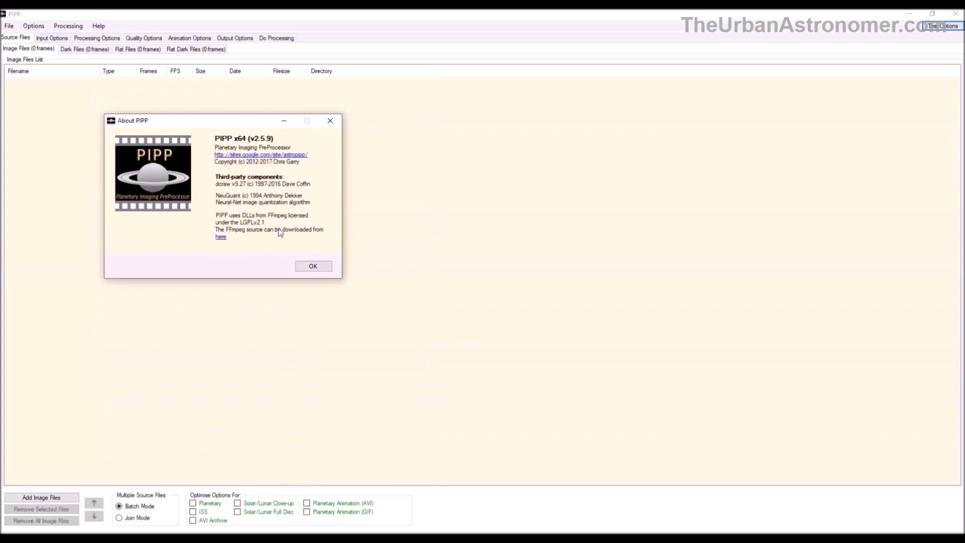
left_click(9, 25)
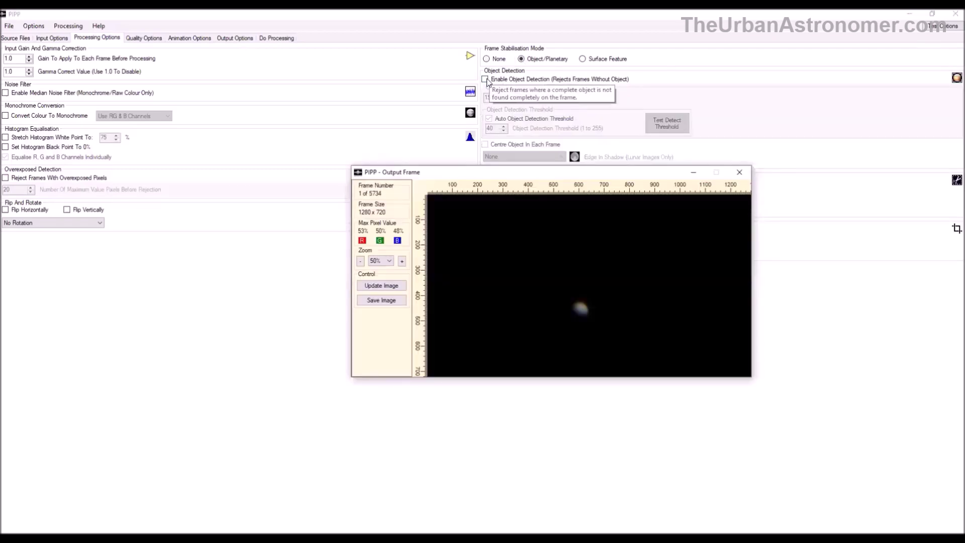
Enable object detection and test the detection threshold, which finds Venus at 8
left_click(486, 79)
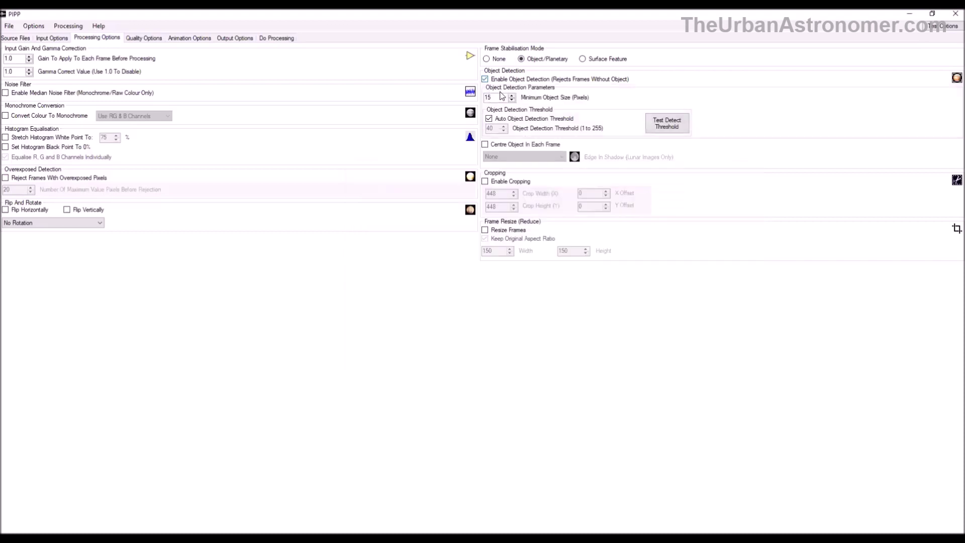
left_click(659, 129)
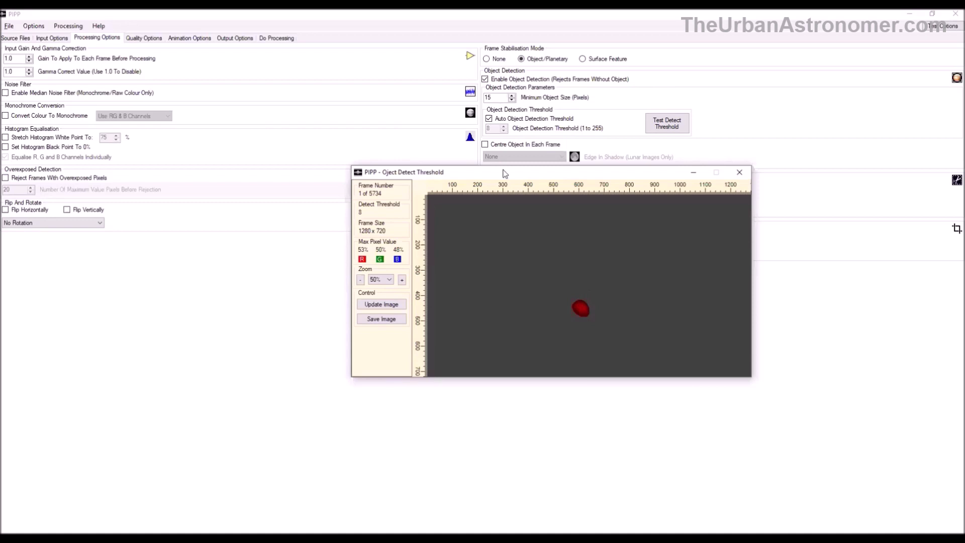
key("Escape")
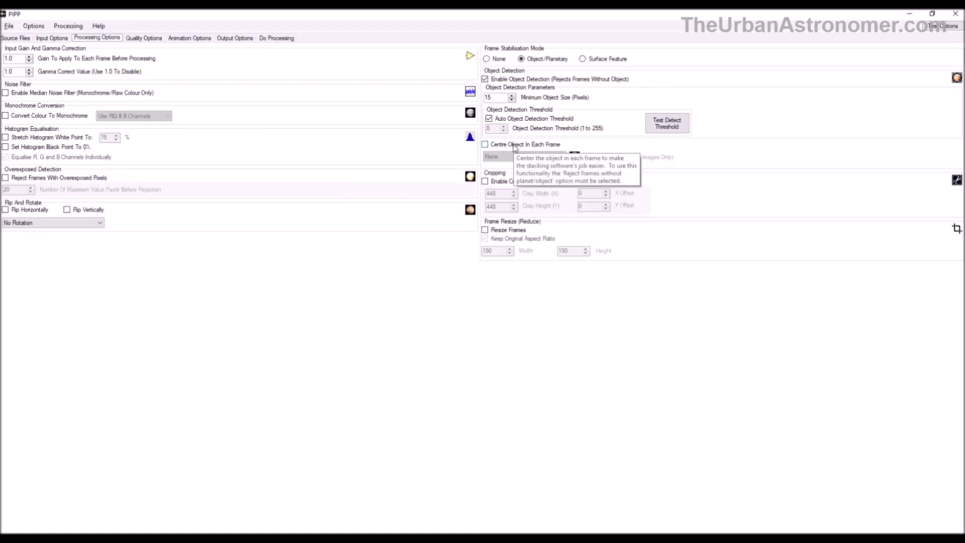
Centre Venus in each frame, crop to 150 × 150 pixels, and preview a test frame
left_click(514, 146)
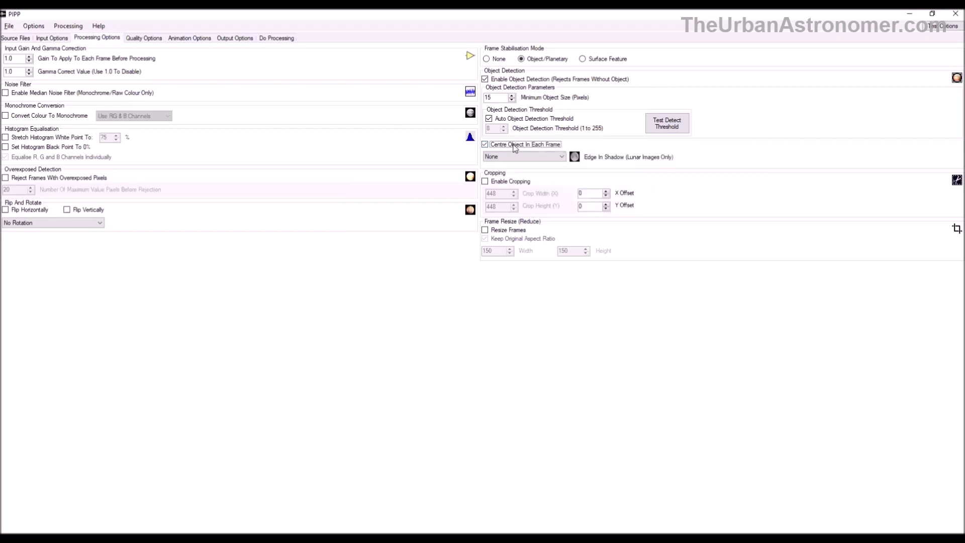
left_click(506, 183)
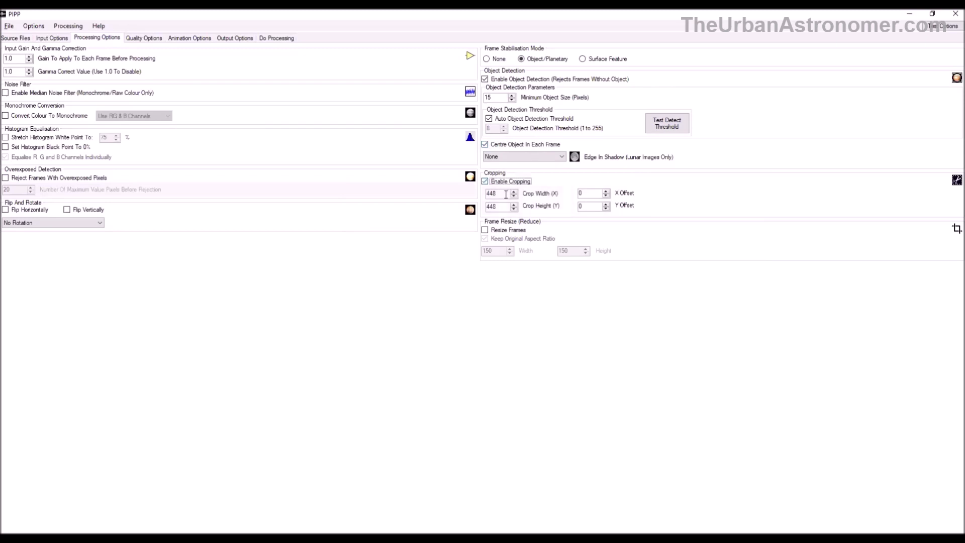
double_click(505, 194)
type("150")
key("Tab")
type("150")
left_click(494, 208)
left_click(944, 26)
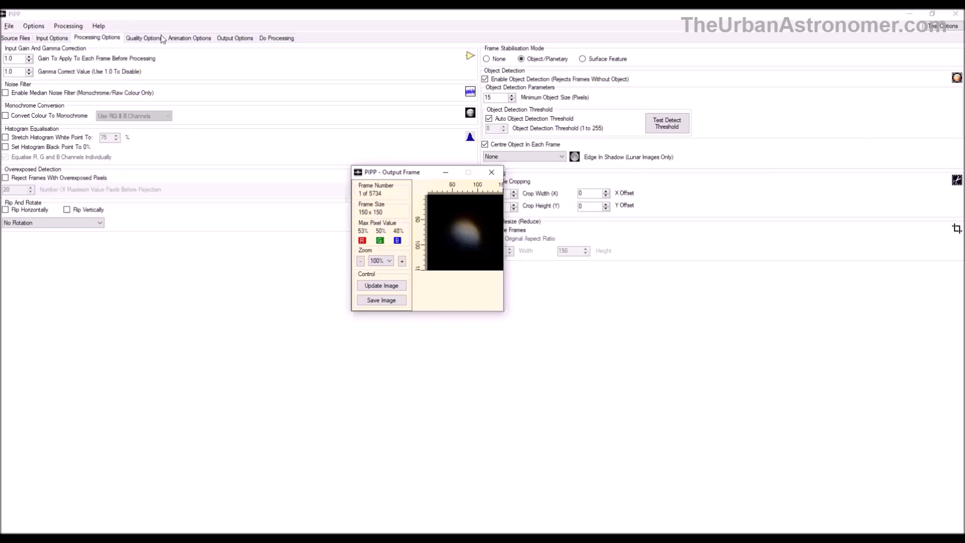
left_click(228, 39)
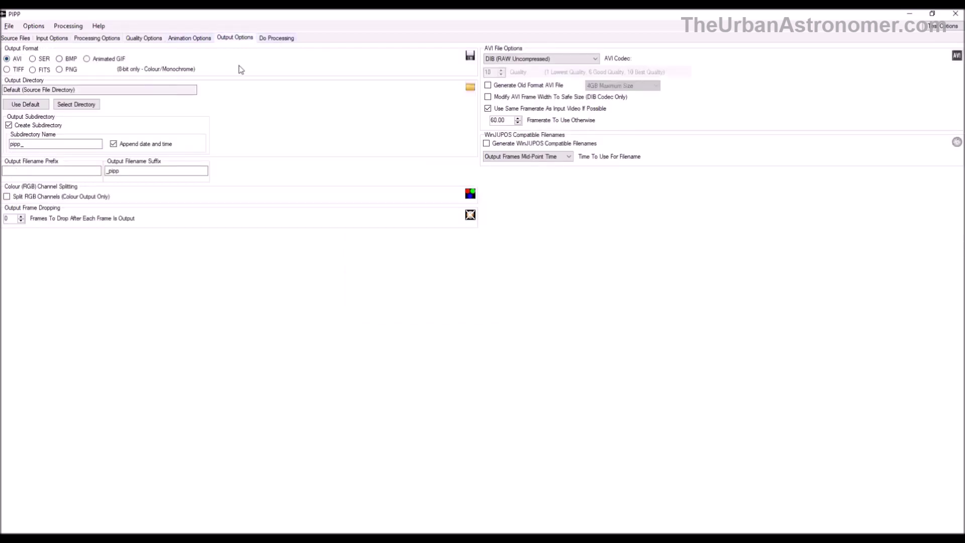
Process the whole Venus video into the AVI output DSC_9000_pipp.avi
left_click(276, 38)
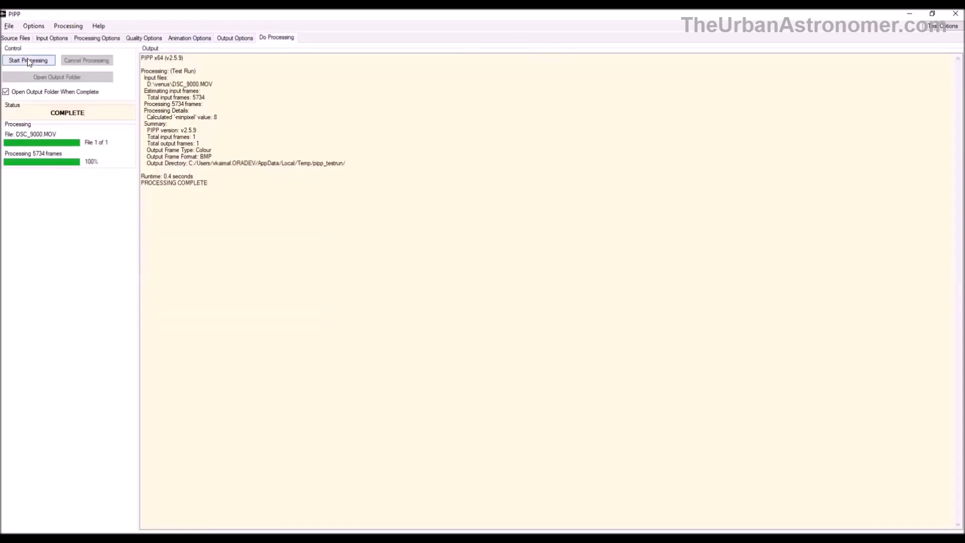
left_click(27, 59)
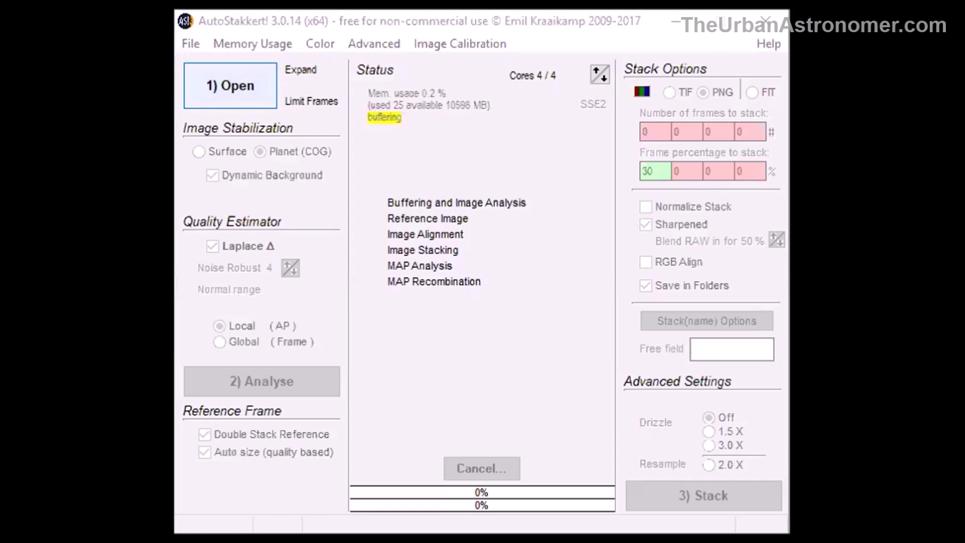
Load DSC_9000_pipp.avi and scrub through its frames to inspect them
key("Return")
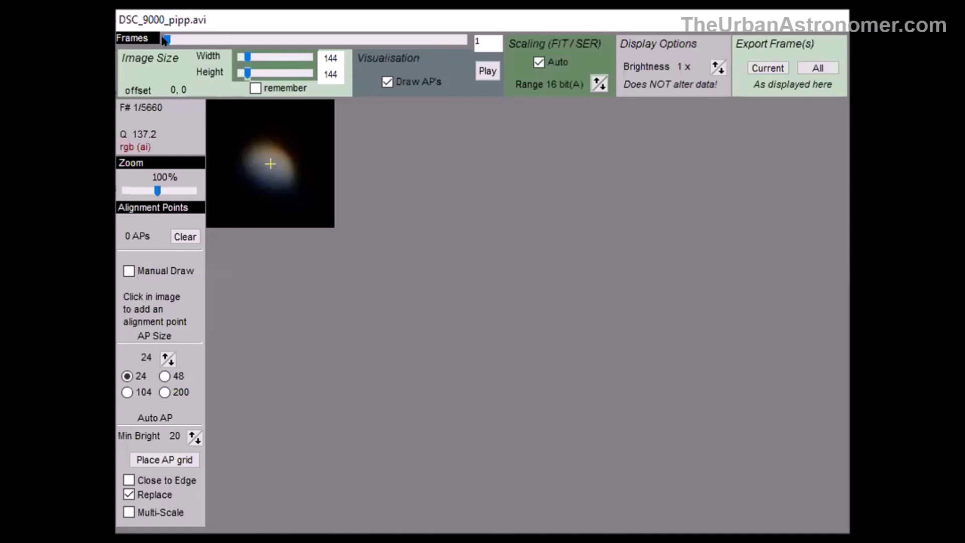
left_click(189, 39)
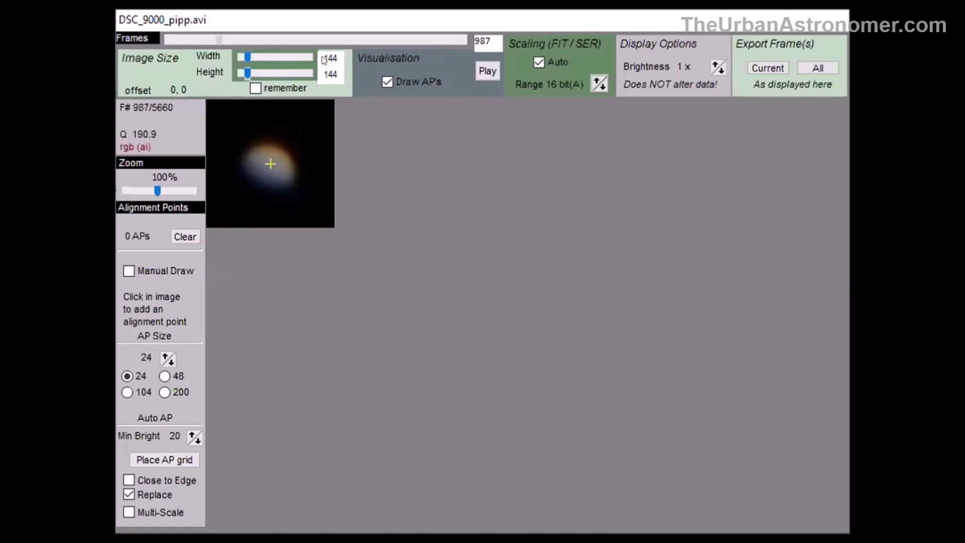
left_click(164, 41)
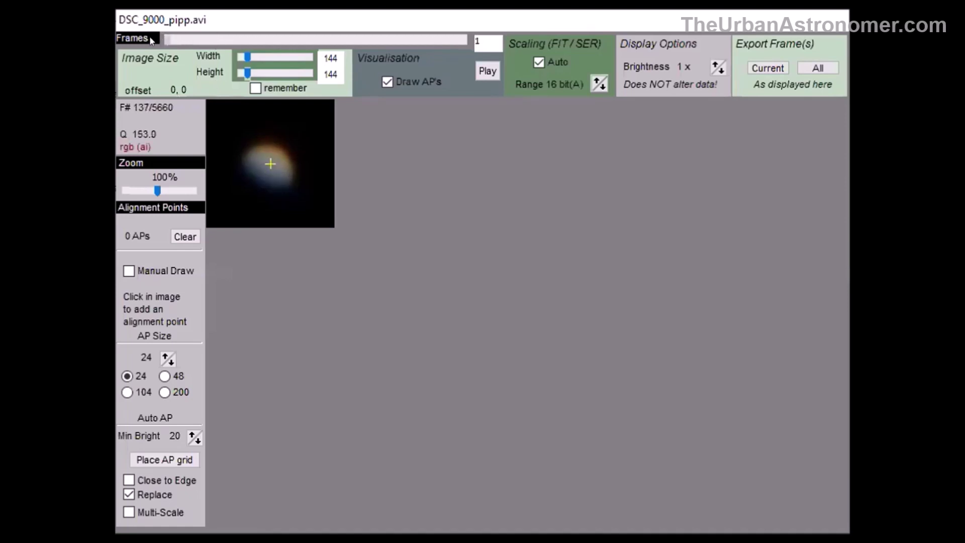
left_click(178, 39)
left_click_drag(181, 40, 236, 51)
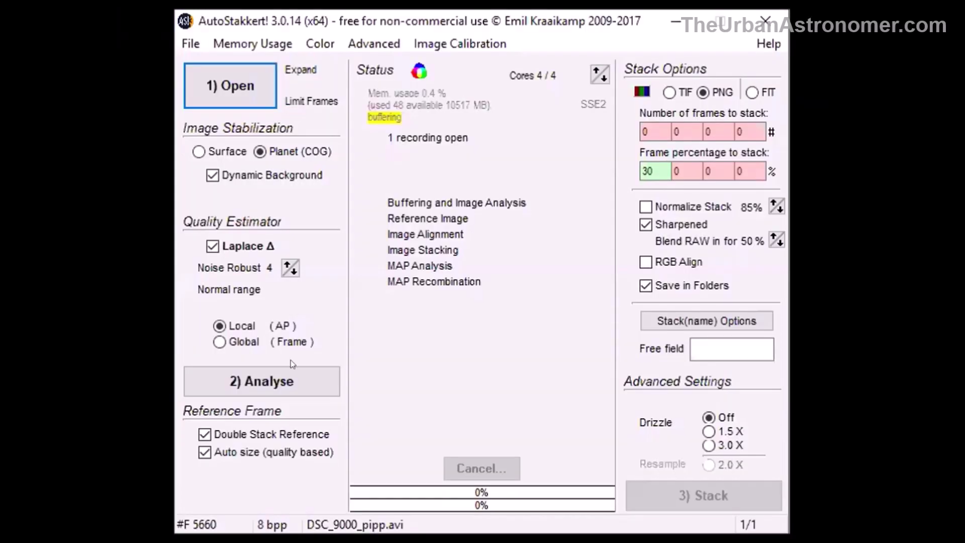
Analyse every frame's quality and place an 11-point alignment grid on Venus
left_click(270, 381)
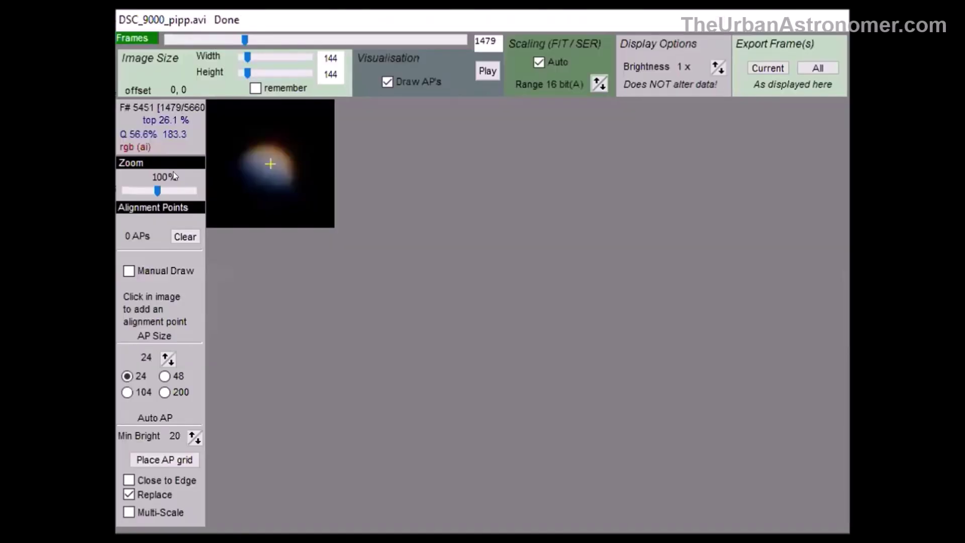
left_click(149, 457)
left_click(165, 455)
left_click(161, 459)
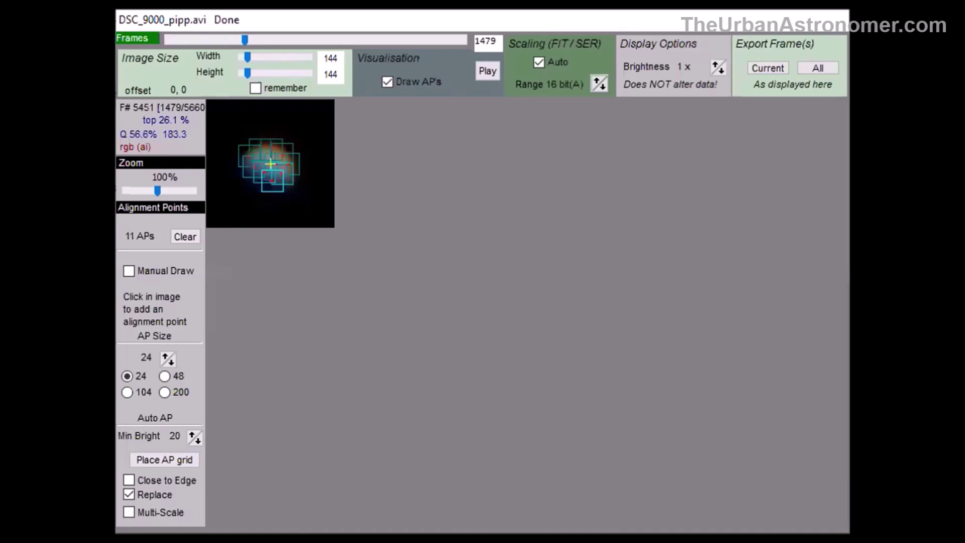
key("alt+Tab")
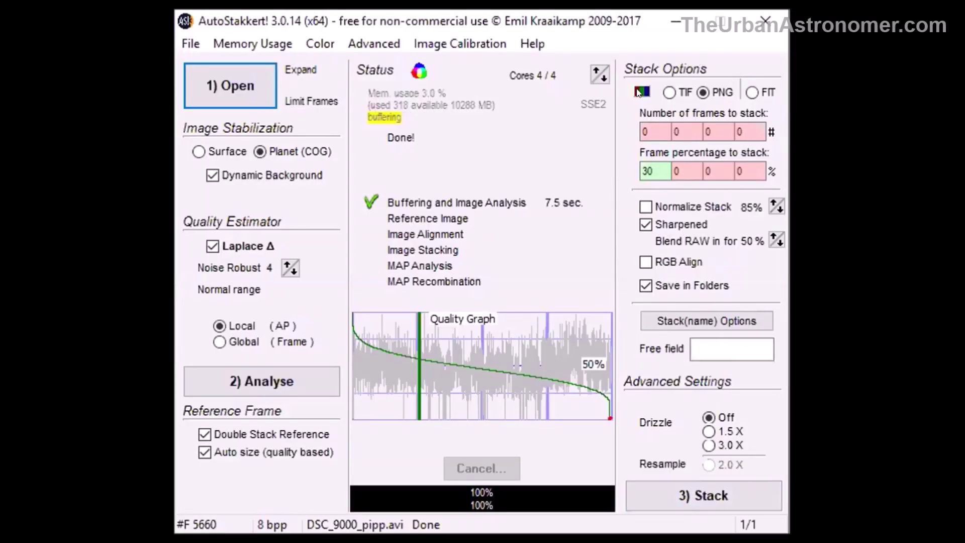
Stack the best 30% of frames as an unsharpened TIF
left_click(656, 166)
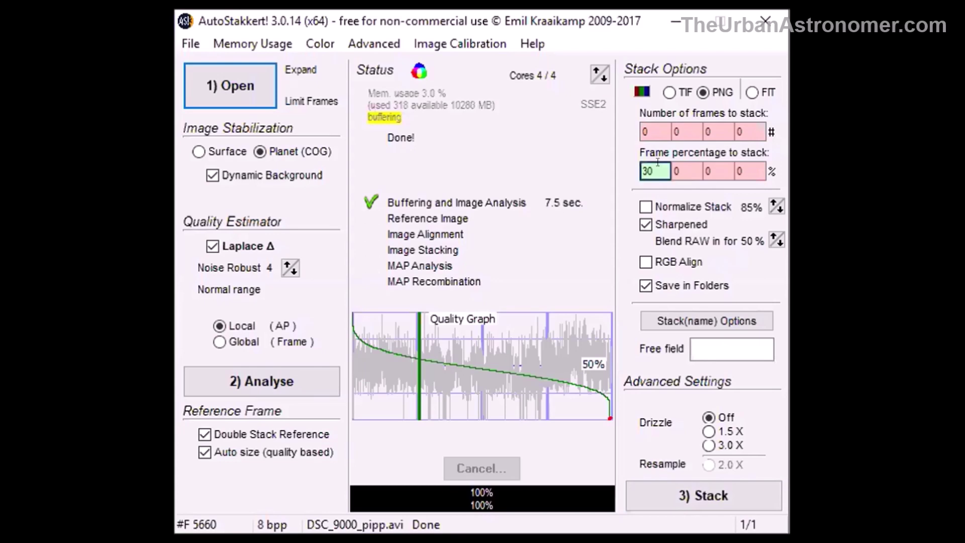
left_click(670, 94)
left_click(641, 164)
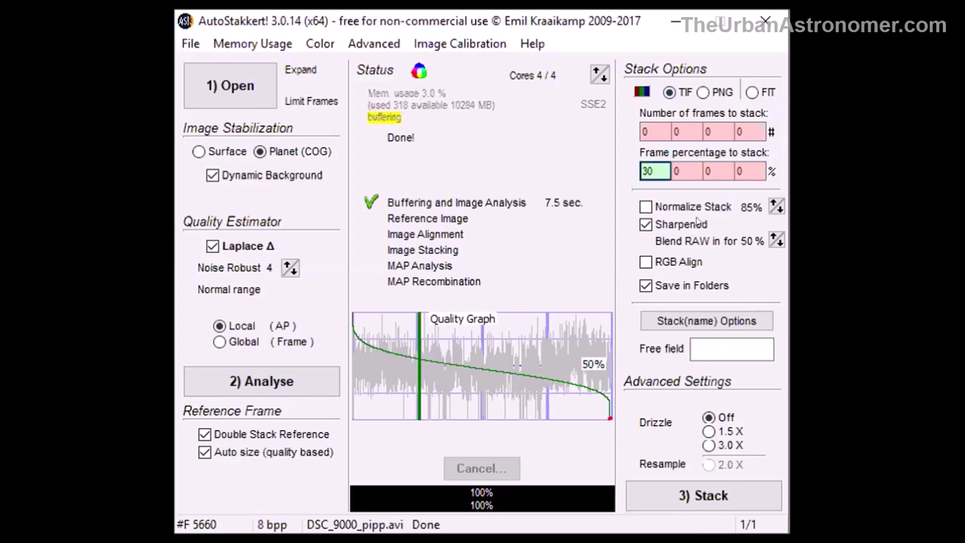
left_click(646, 225)
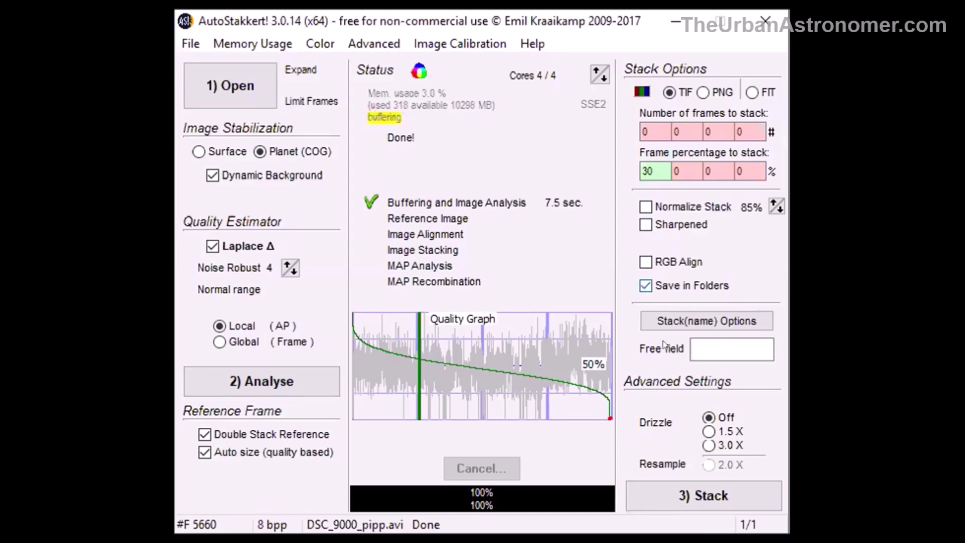
left_click(697, 493)
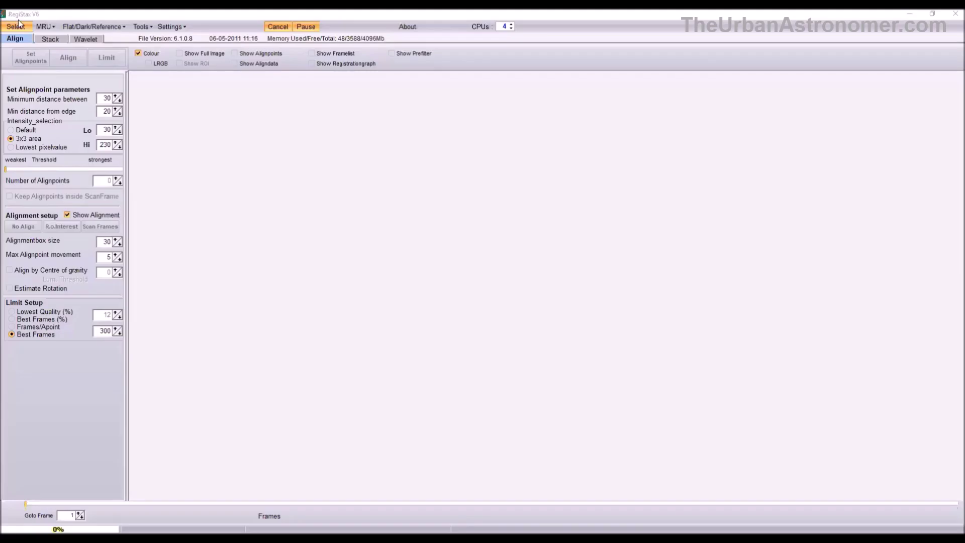
Browse to venus > pipp_20200128_023418 > AS_P30, filter to Tiff, and open the stacked DSC_9000 image
left_click(19, 25)
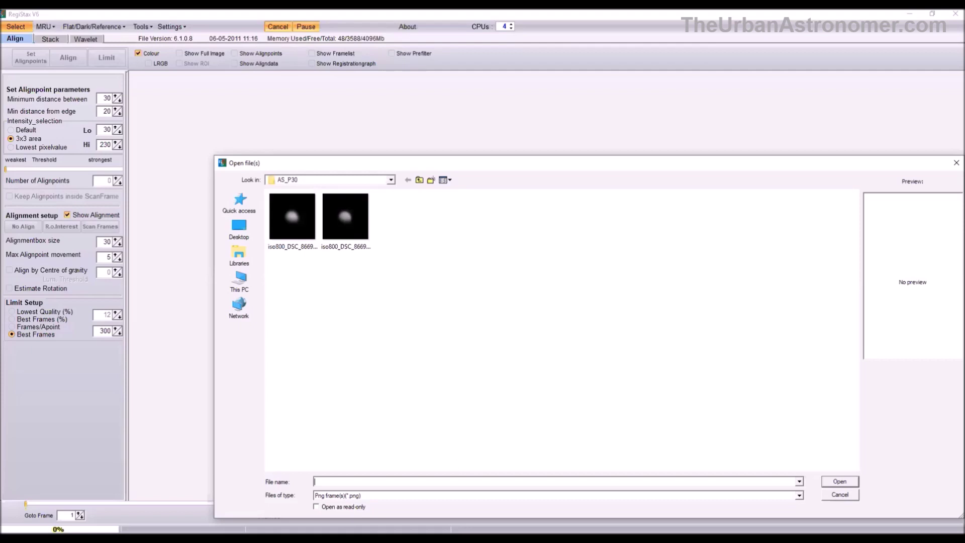
key("BackSpace")
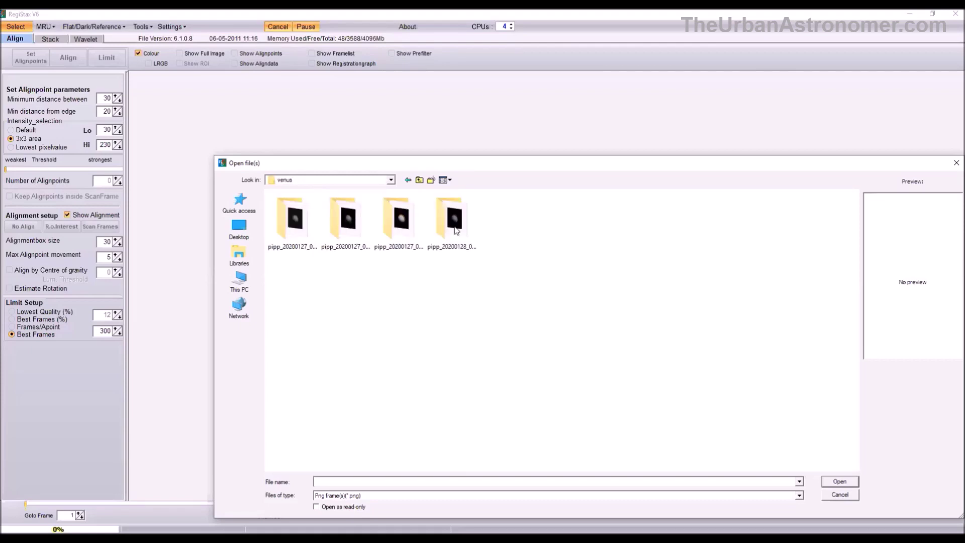
double_click(456, 227)
double_click(302, 235)
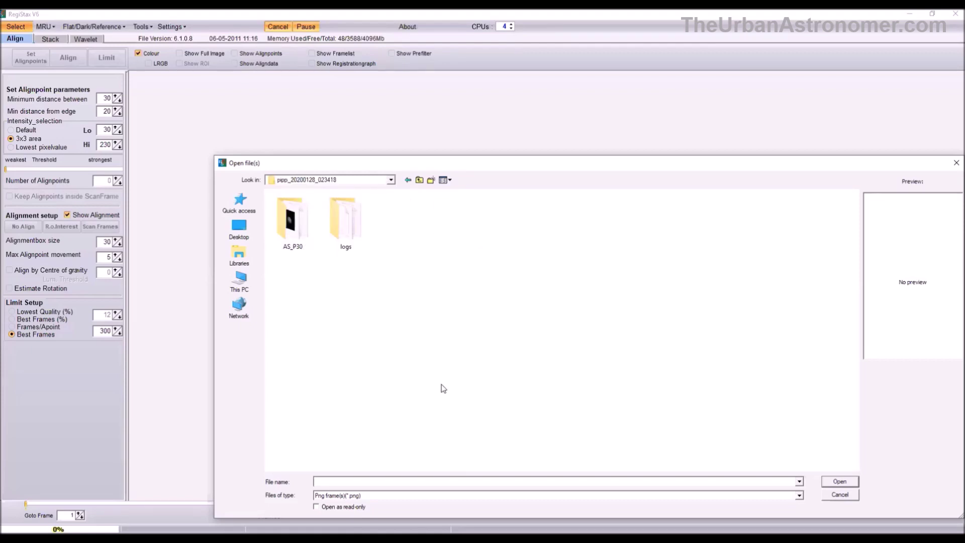
left_click(395, 494)
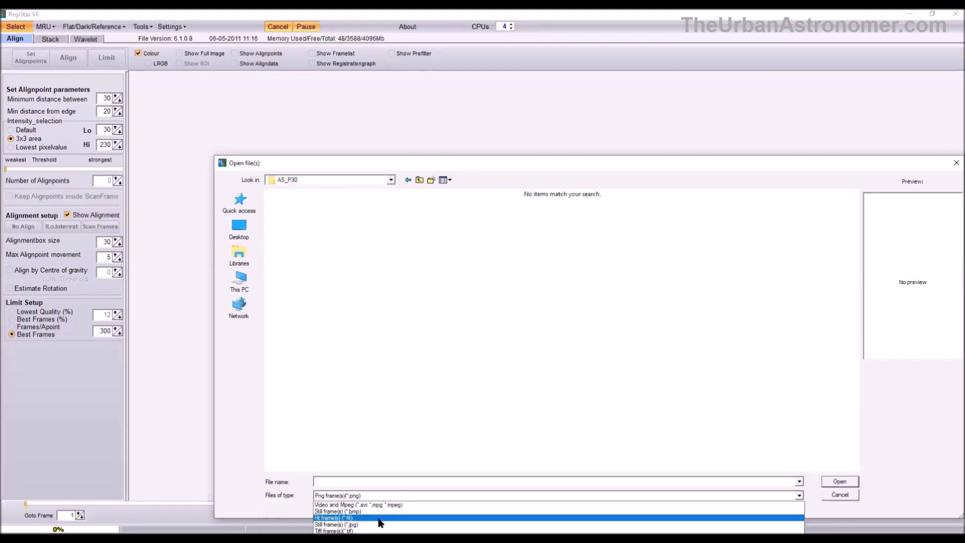
key("Down")
key("Return")
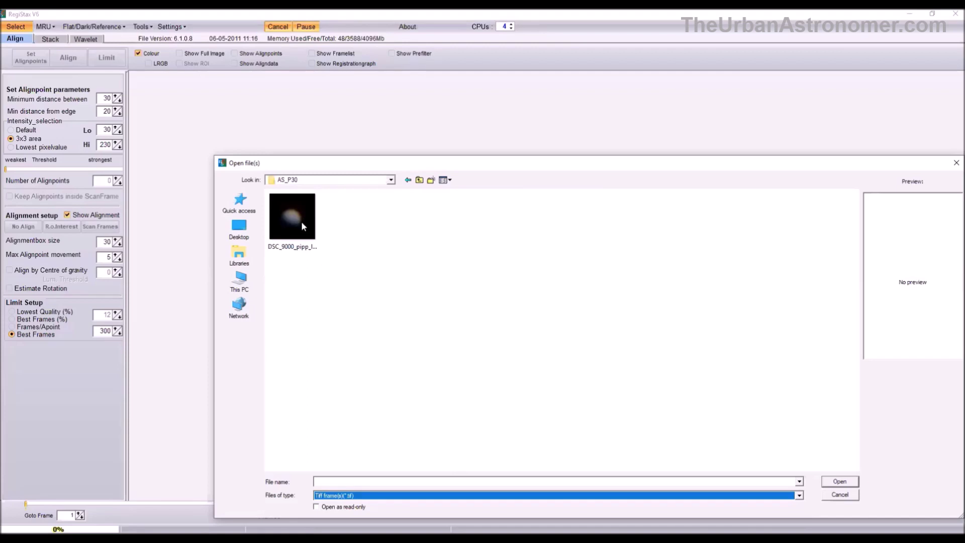
double_click(302, 224)
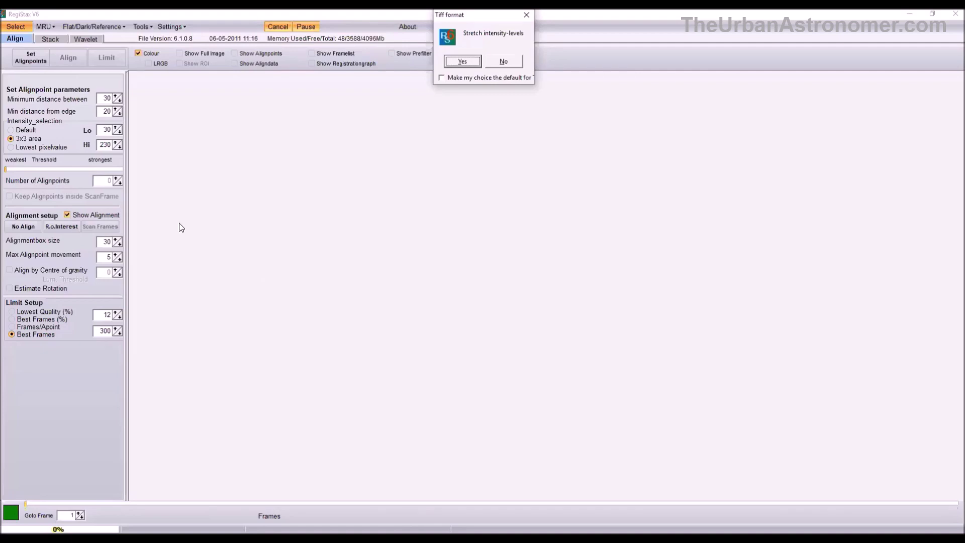
Accept stretching the intensity levels so DSC_9000_pipp_l4_ap11.tif opens on the Wavelet page
key("Return")
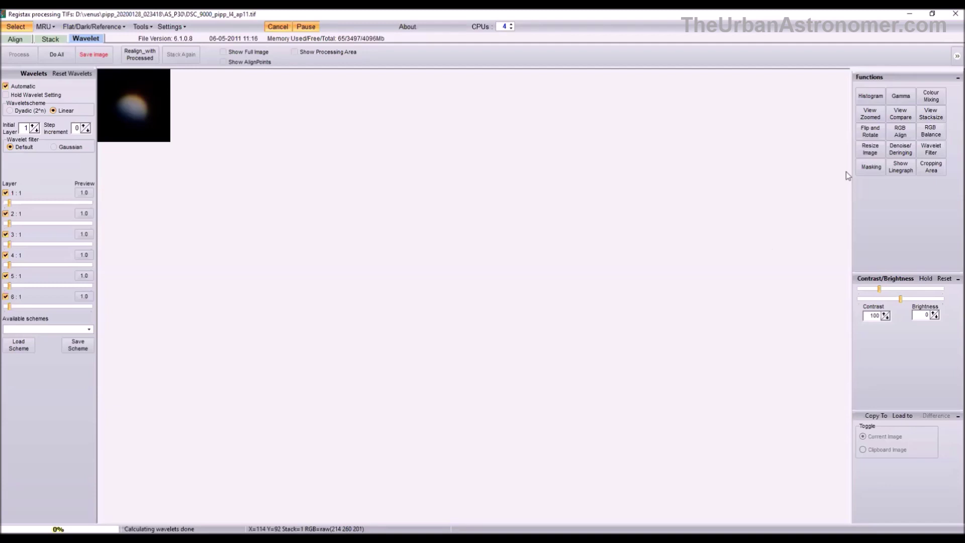
Open RGB Align and move the alignment box onto Venus
left_click(899, 134)
left_click_drag(865, 220, 467, 138)
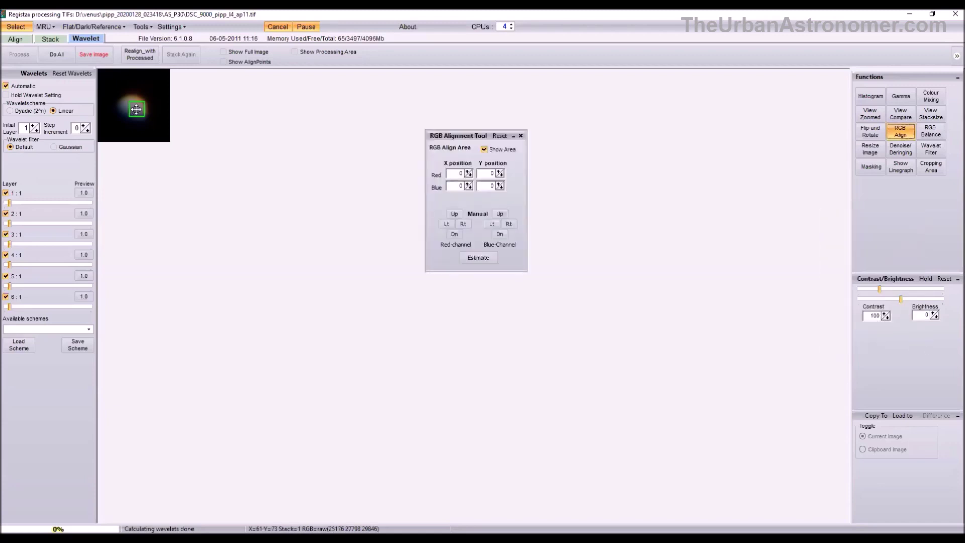
left_click_drag(136, 109, 143, 110)
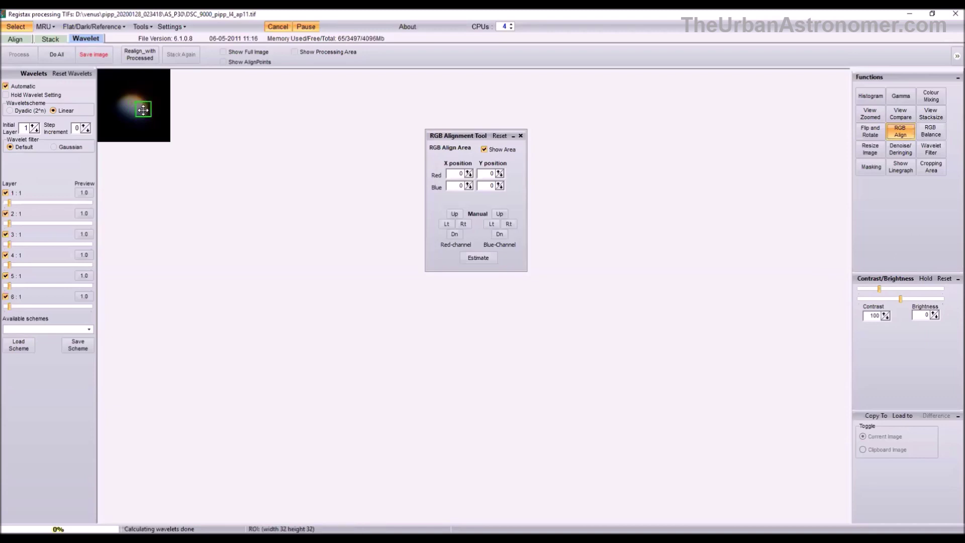
Zoom the view to 3.50×, estimate offsets (red −1/−3, blue 2/−6), and pick Gaussian wavelets
left_click(879, 115)
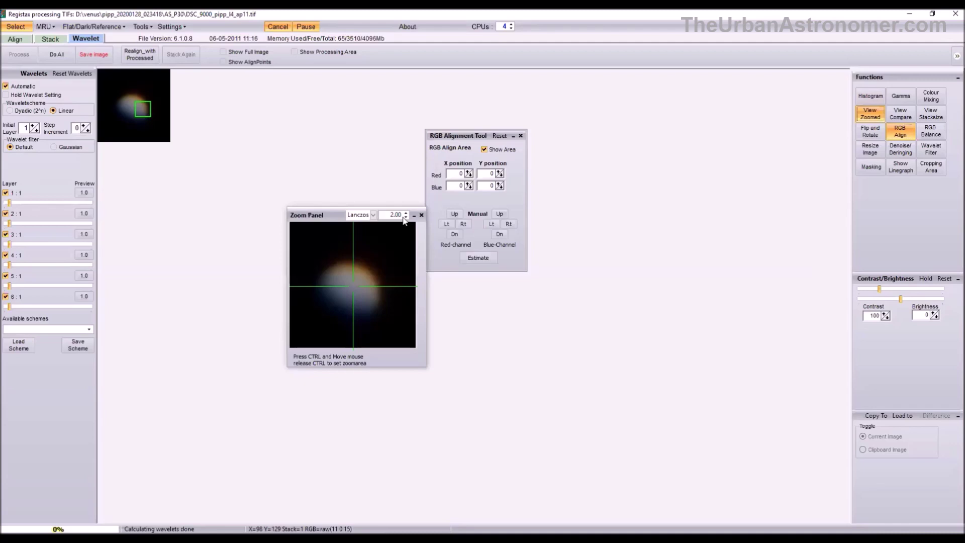
left_click(406, 217)
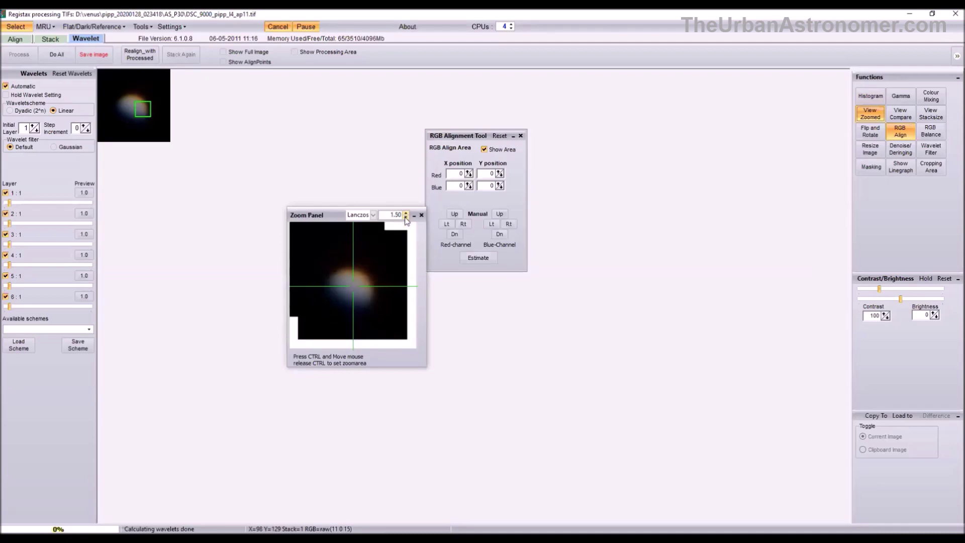
left_click(405, 218)
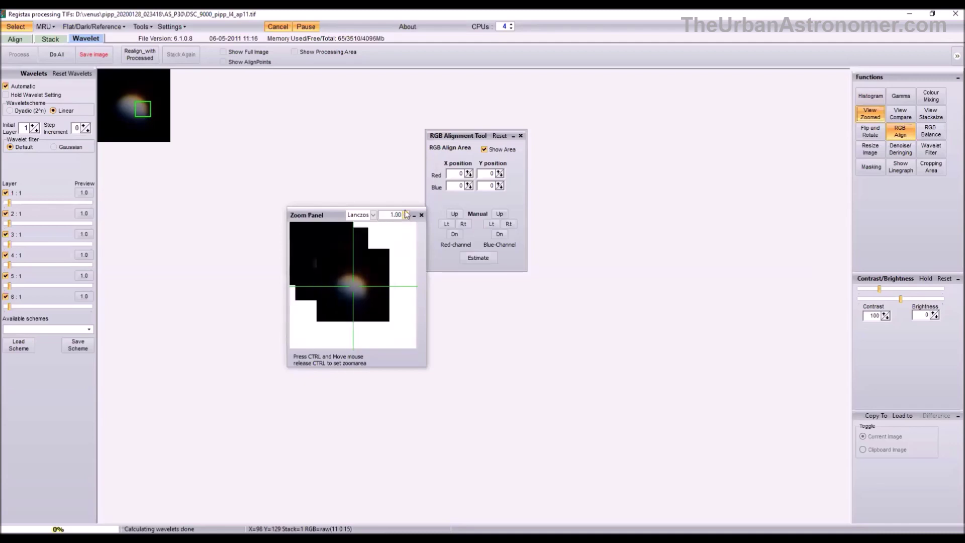
double_click(406, 213)
triple_click(406, 213)
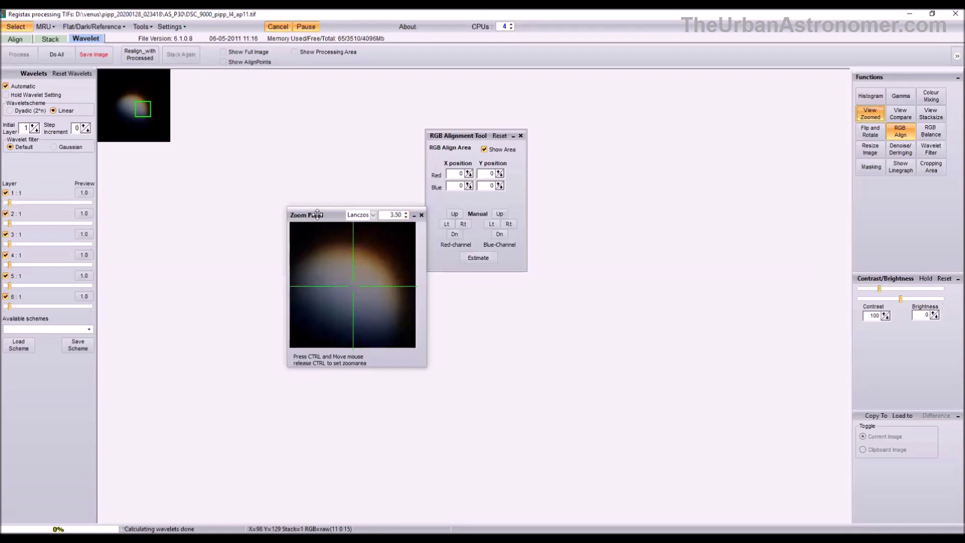
left_click_drag(318, 214, 209, 265)
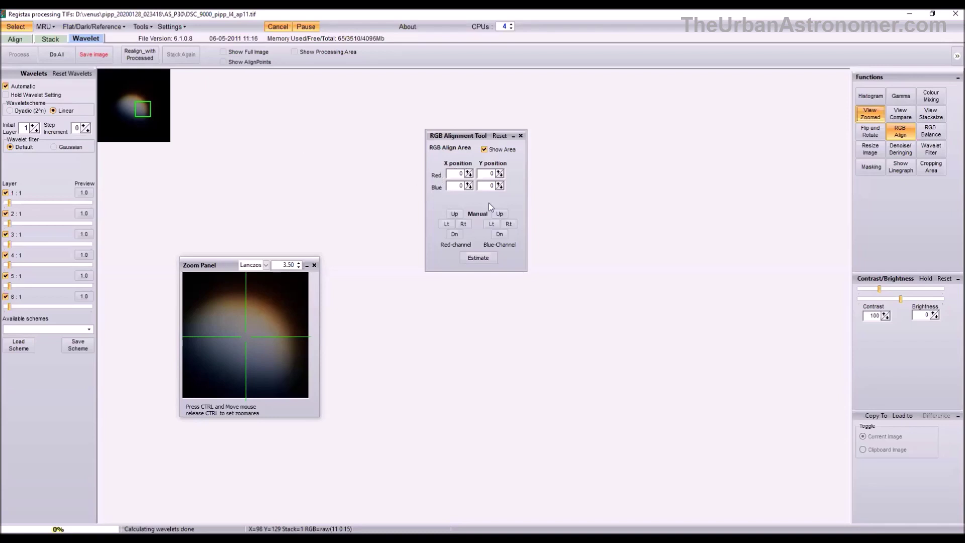
left_click(479, 259)
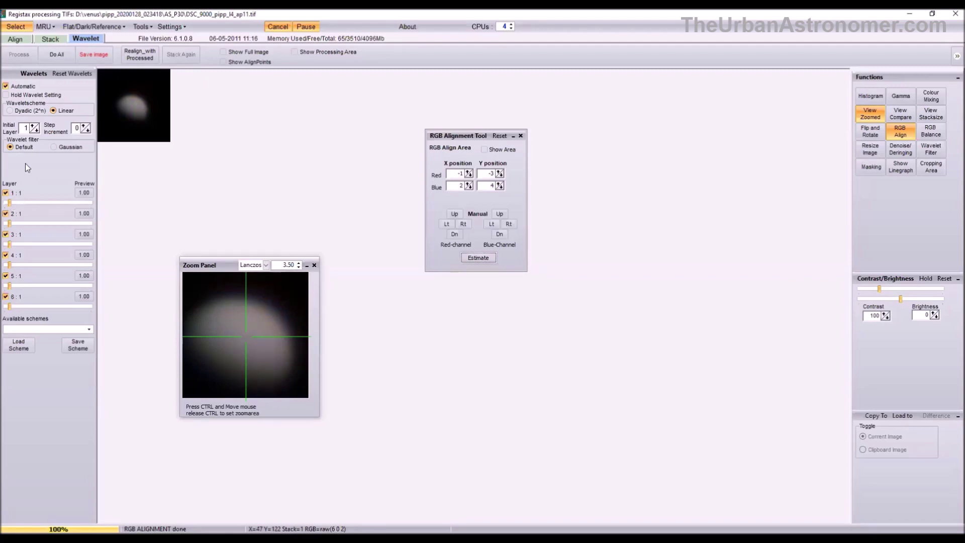
left_click(53, 147)
Set the wavelet layer 1 sharpening slider to 100
left_click_drag(9, 202, 12, 203)
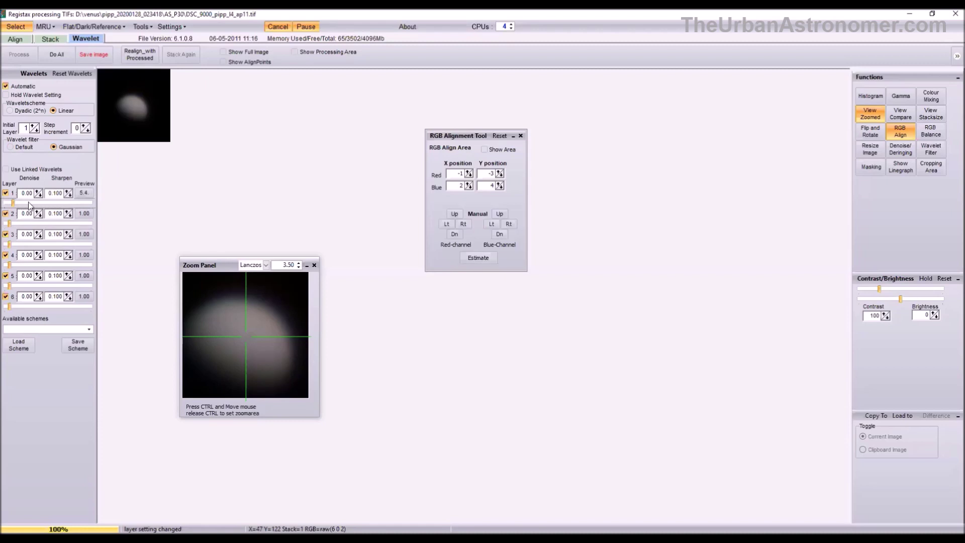
left_click(57, 202)
left_click(81, 203)
left_click(88, 203)
left_click(9, 203)
left_click(43, 202)
left_click(74, 202)
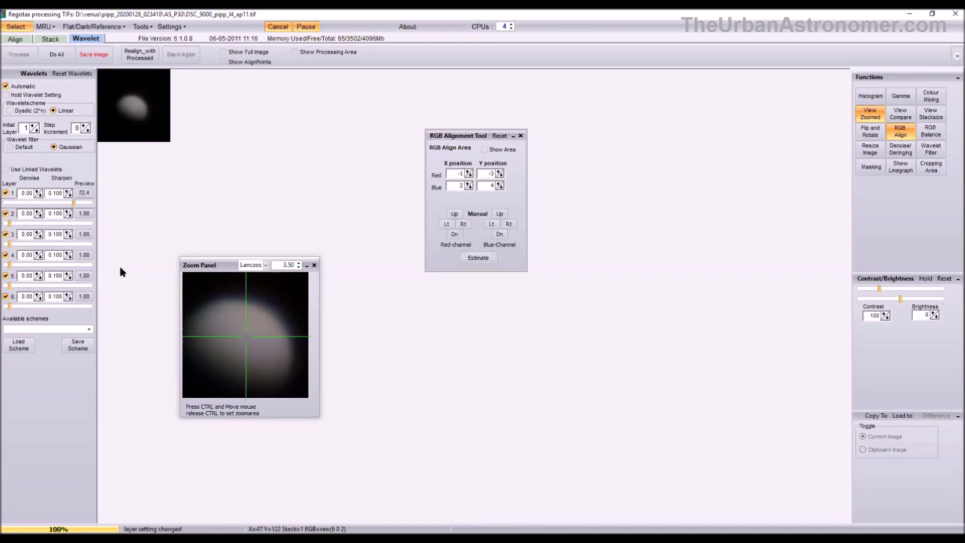
left_click(84, 202)
left_click(91, 202)
Return layer 2 to minimum and switch off wavelet layers 6, 5, 4 and 2
mouse_move(10, 224)
left_mouse_down()
mouse_move(57, 223)
mouse_move(14, 225)
left_mouse_up()
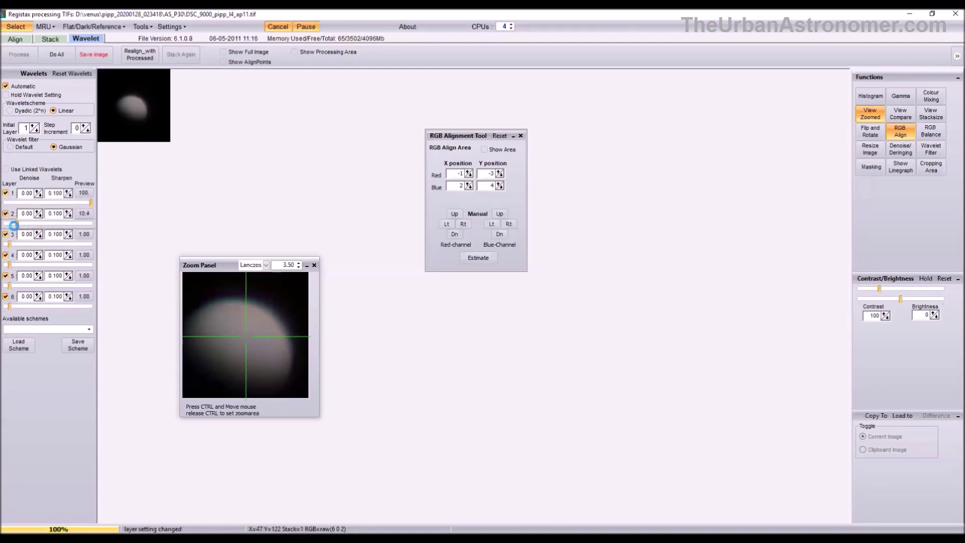
left_click(8, 226)
left_click(6, 296)
left_click(6, 276)
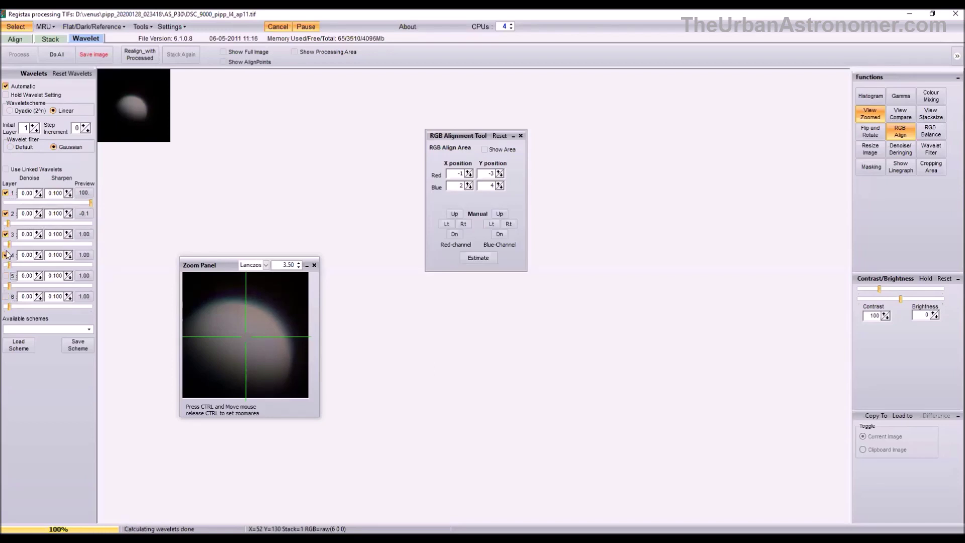
left_click(6, 256)
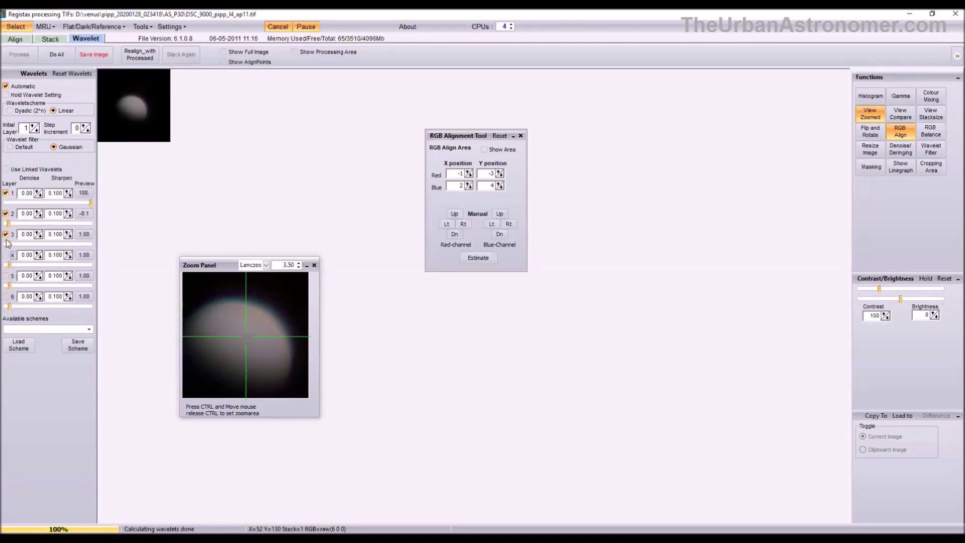
left_click(5, 215)
left_click(875, 99)
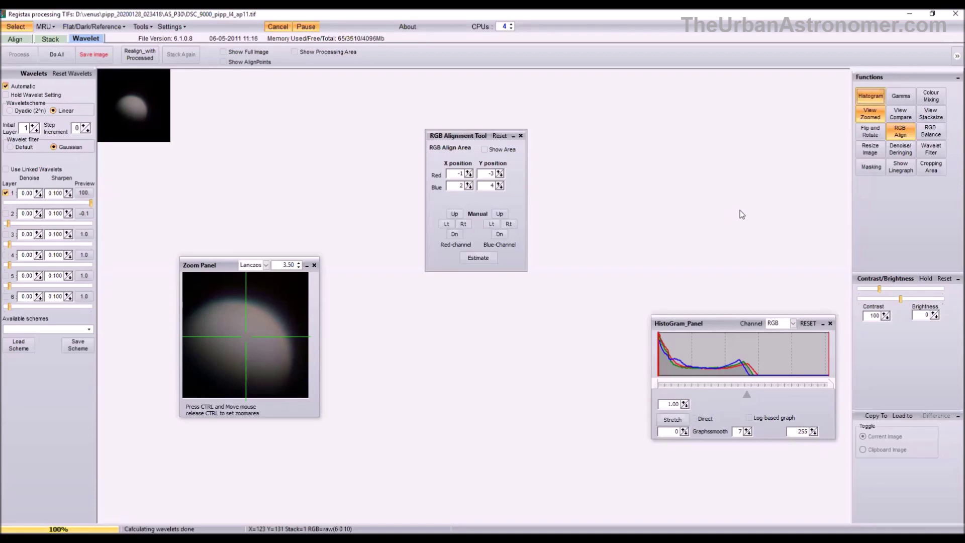
Set the histogram white point to 175 and stretch the image
left_click_drag(740, 213, 740, 213)
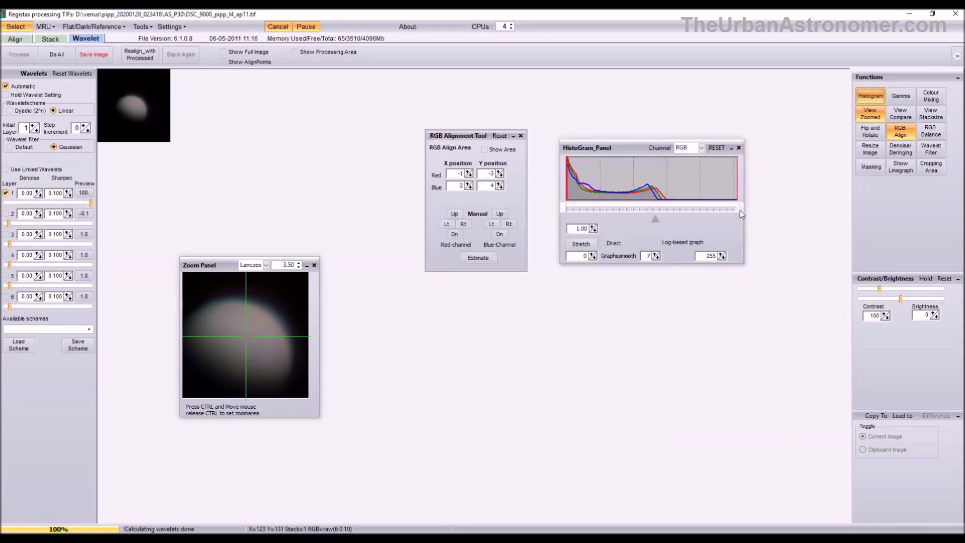
left_click(703, 210)
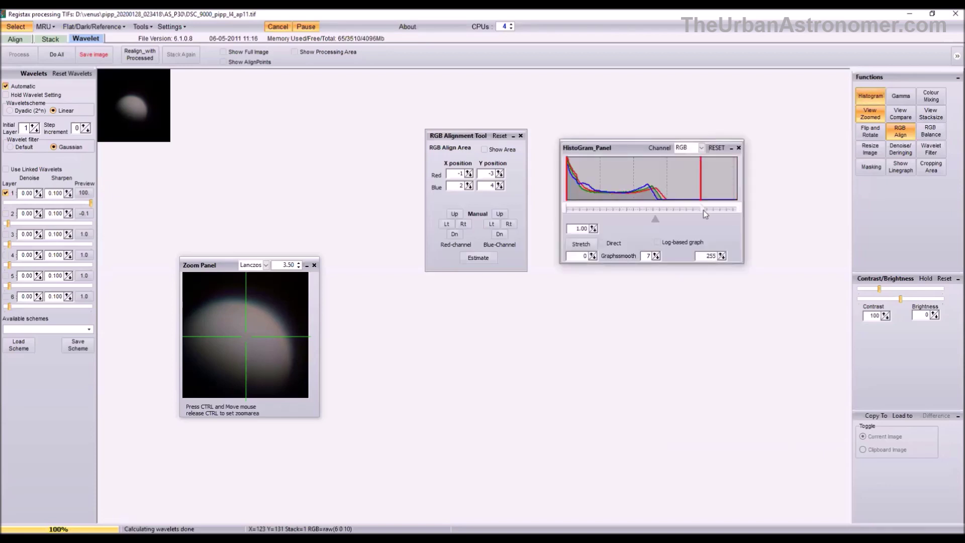
left_click(591, 244)
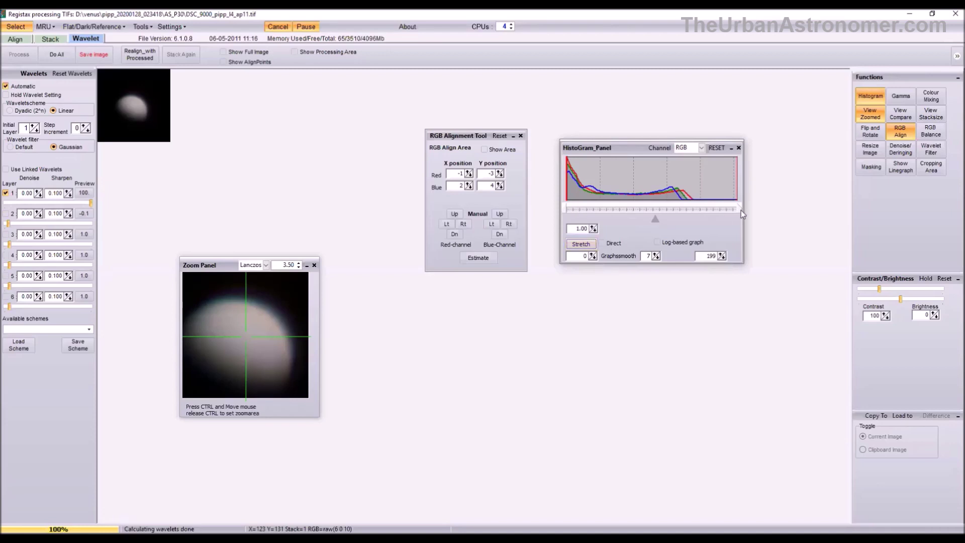
left_click(719, 210)
left_click(591, 244)
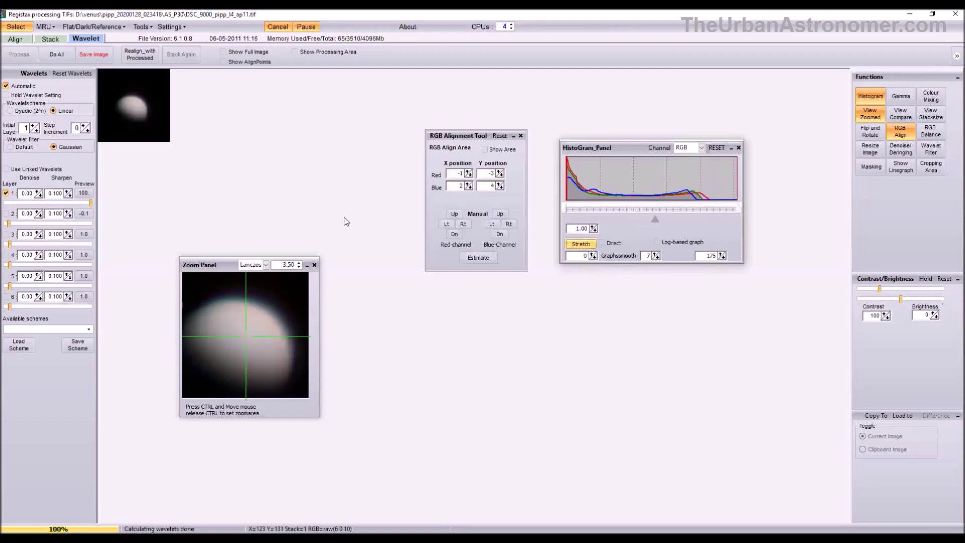
Set the black point to 16 and stretch, then reset the histogram stretch
left_click(580, 211)
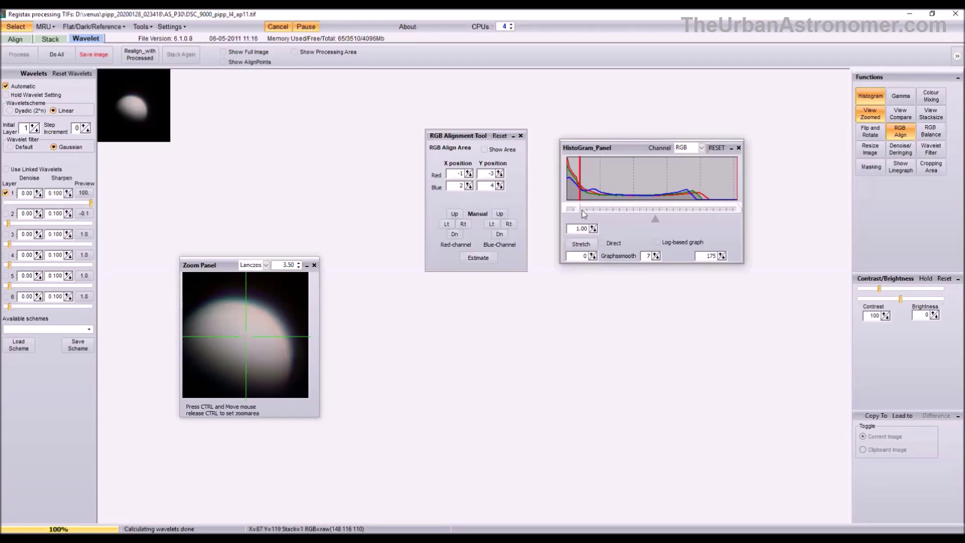
left_click(582, 245)
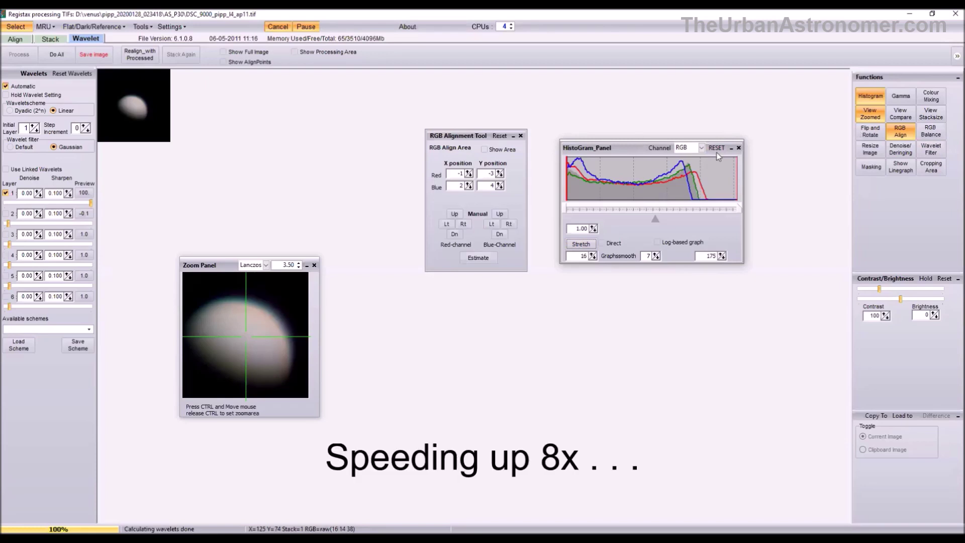
left_click(716, 148)
Stretch the blue channel histogram and auto-balance the colour channels
left_click(672, 215)
left_click(701, 147)
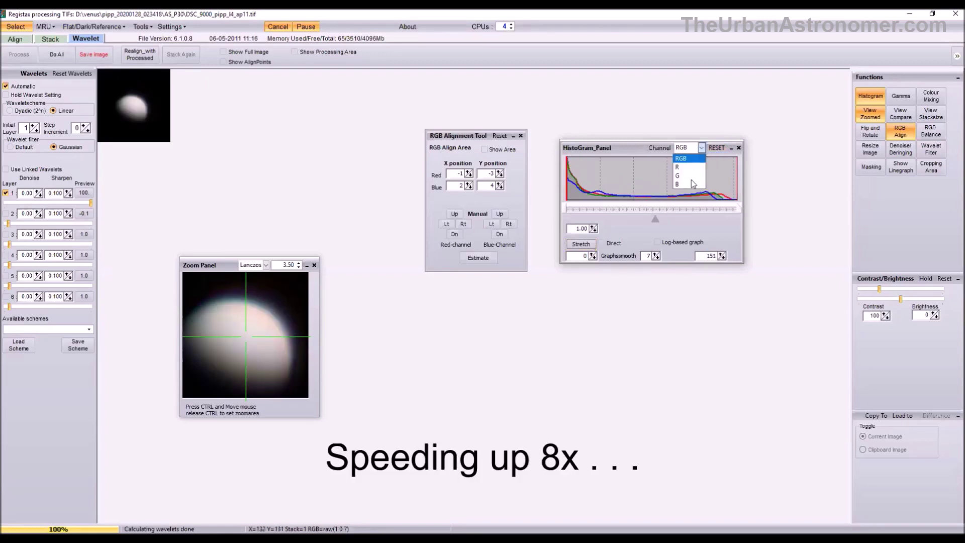
left_click(684, 187)
left_click(580, 244)
left_click(931, 131)
left_click(457, 236)
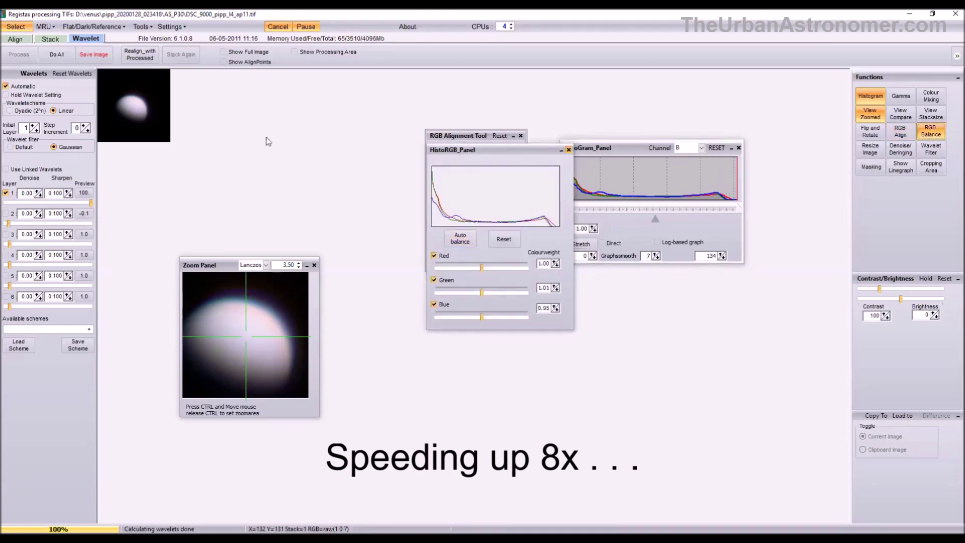
Stretch all channels to a 166 white point, auto-balance again, and run Do All
left_click(701, 147)
left_click(684, 157)
left_click_drag(737, 178, 677, 179)
left_click(581, 244)
left_click(931, 130)
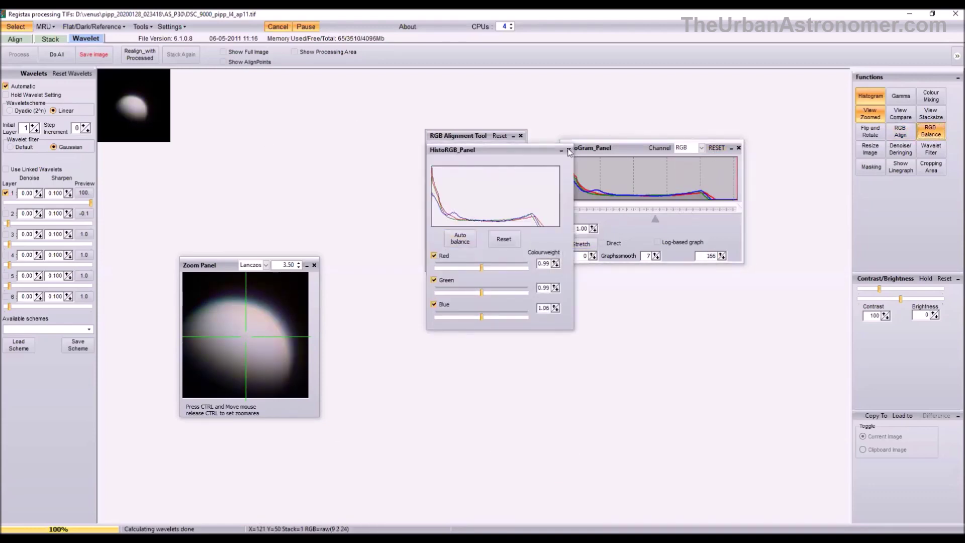
left_click(570, 148)
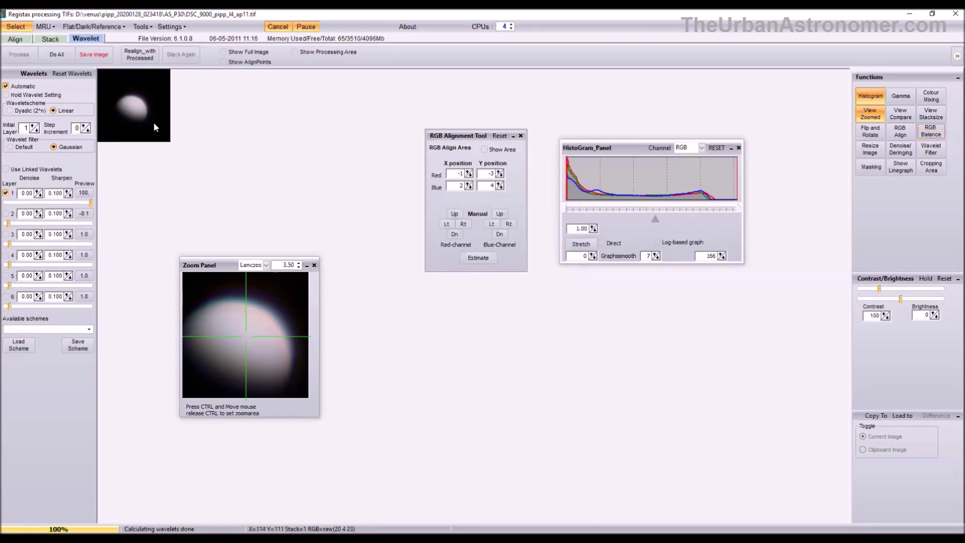
left_click(64, 56)
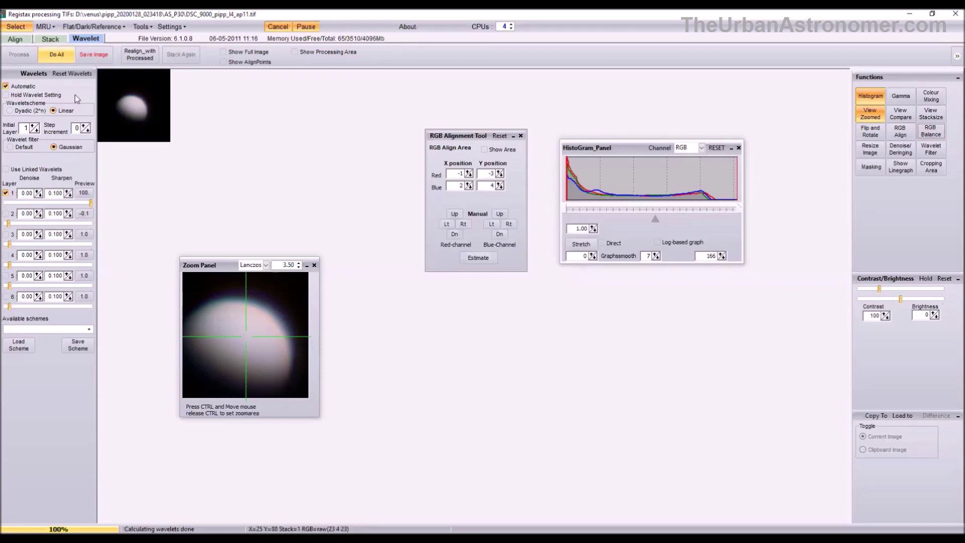
left_click(90, 55)
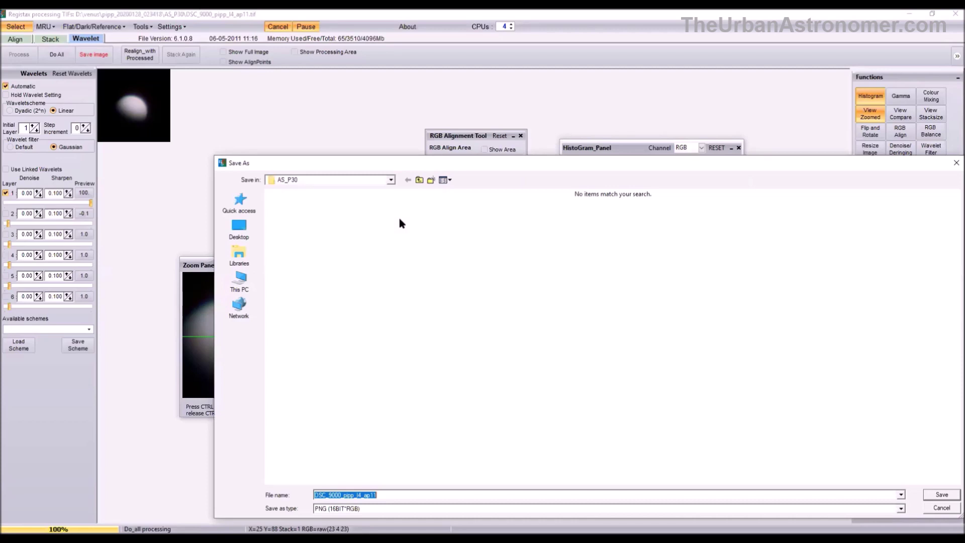
Save the image as d:\venus\final_venus.png in 16-bit RGB PNG format
type("d:\\venus\\final_venus")
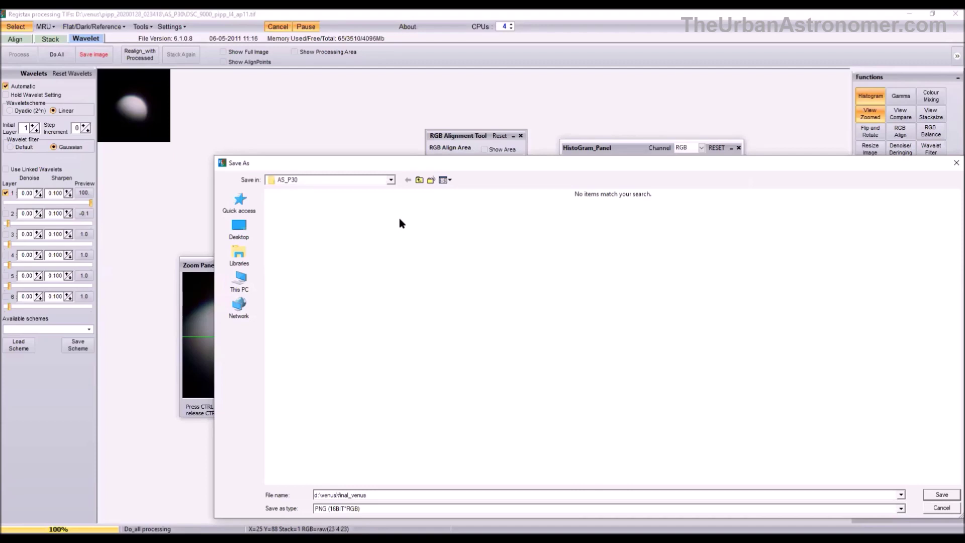
type(".png")
key("Return")
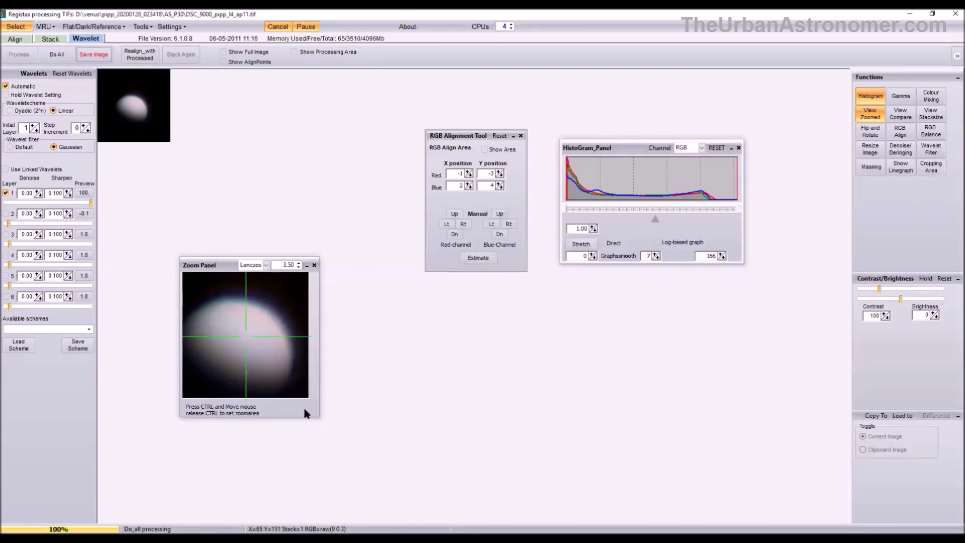